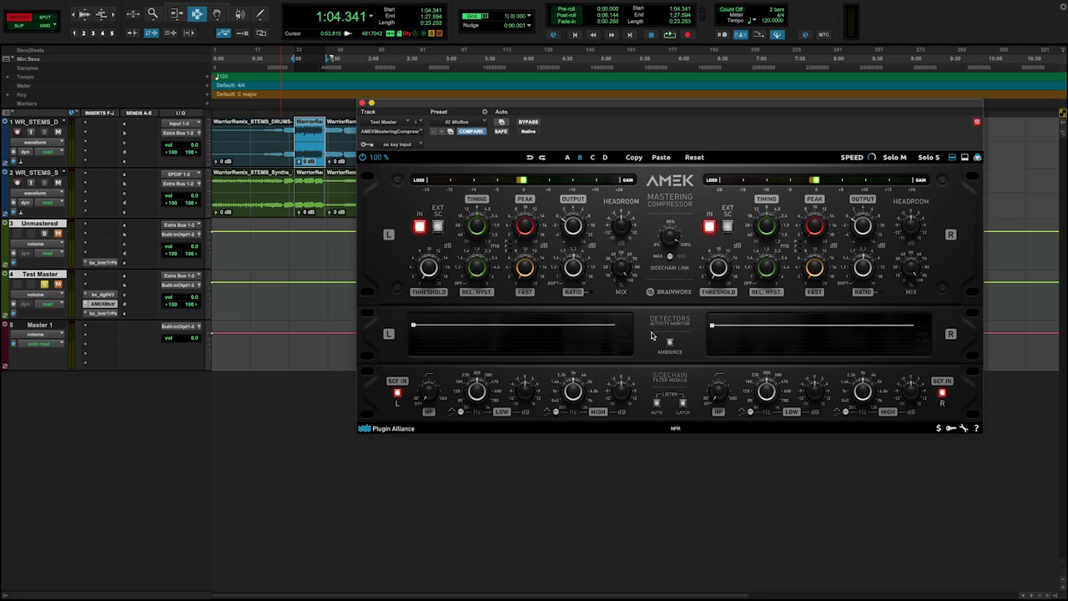
key("space")
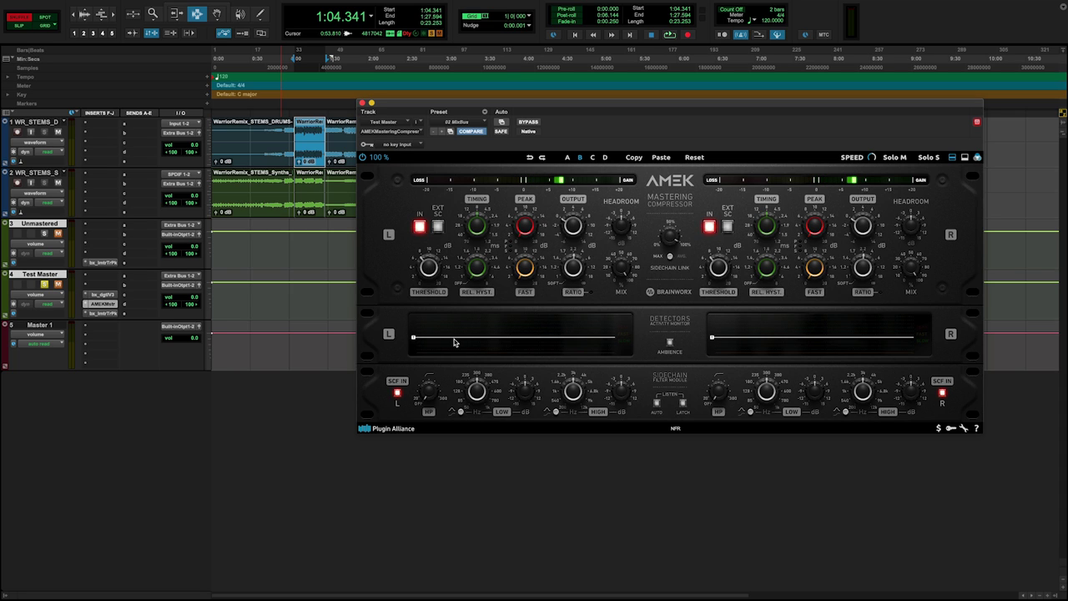
key("space")
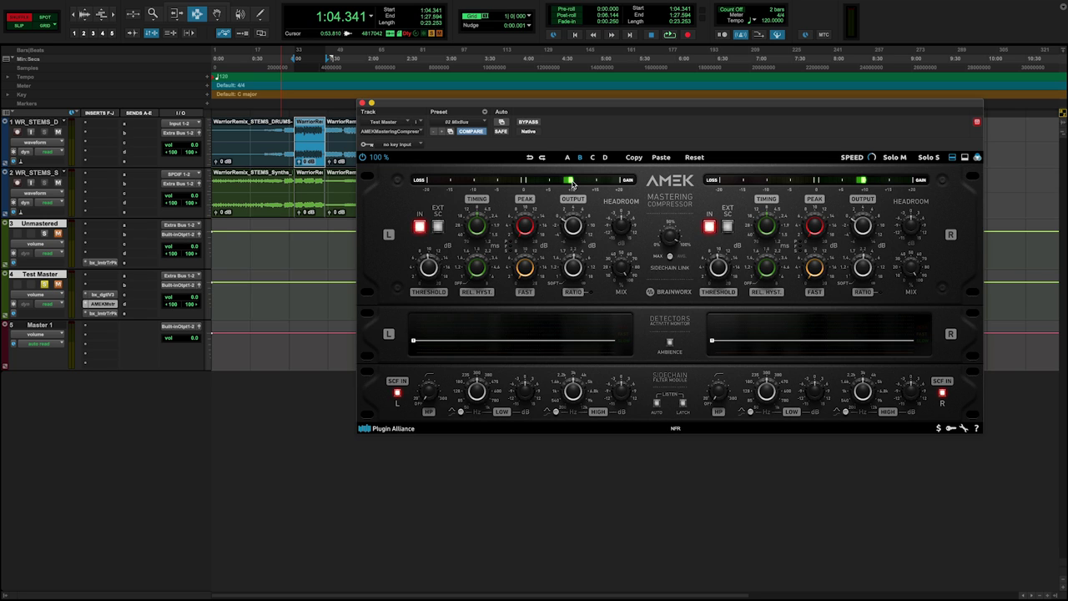
key("space")
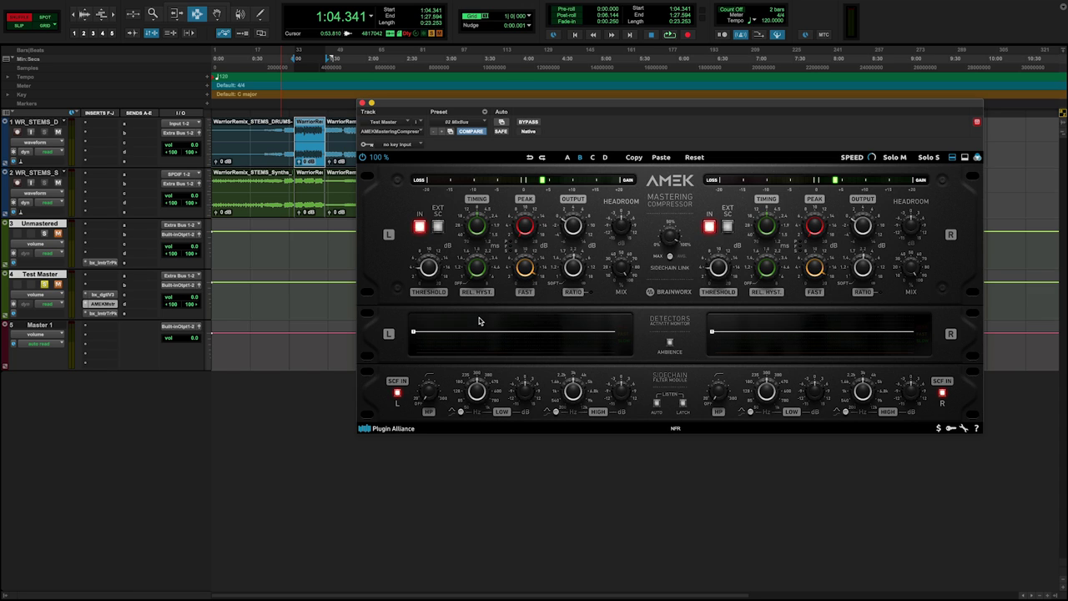
key("space")
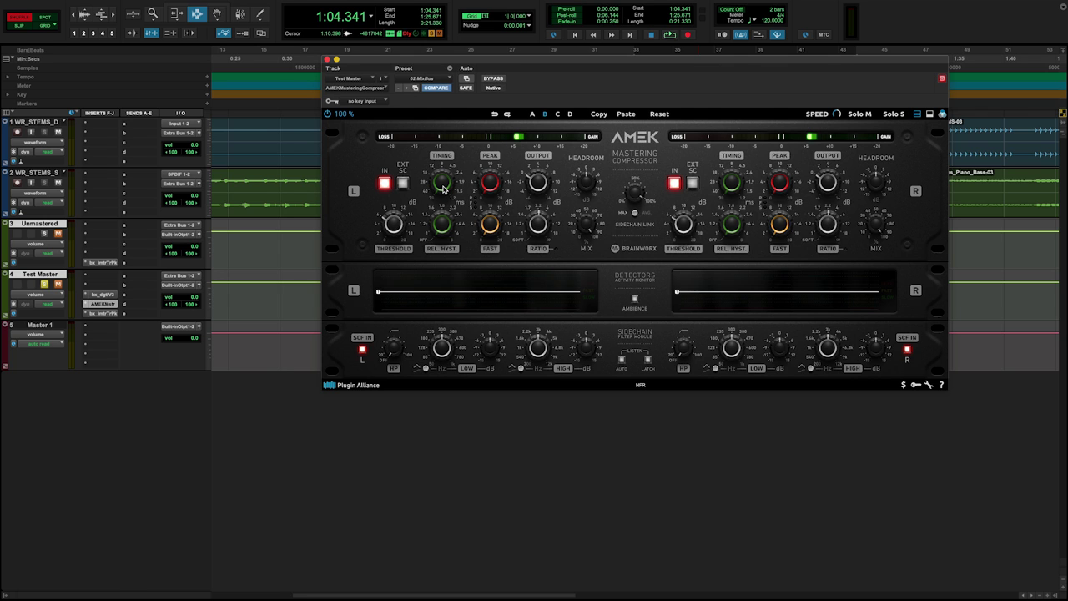
key("space")
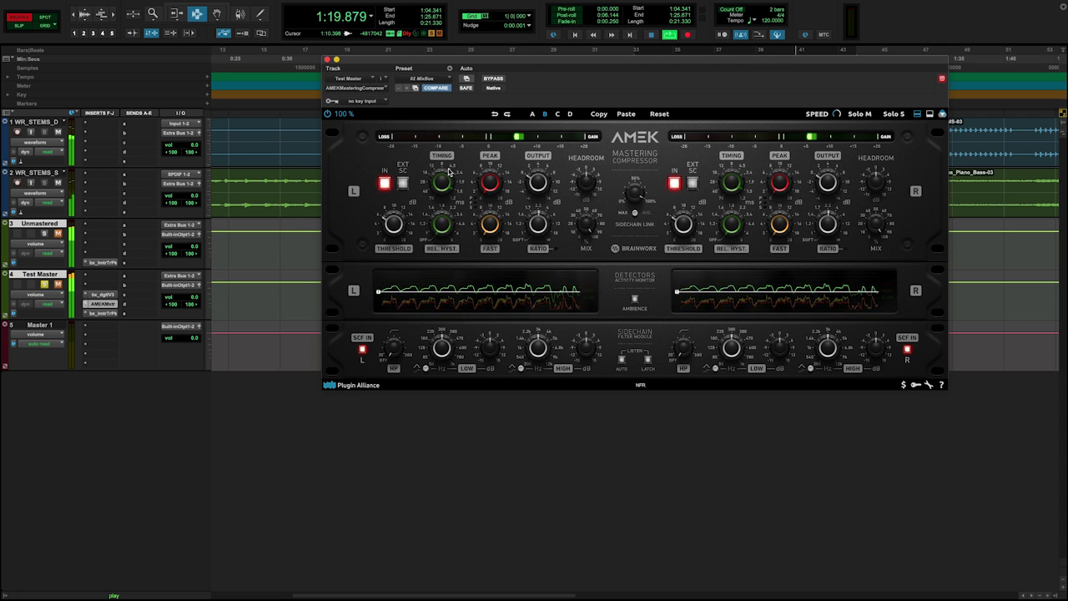
key("space")
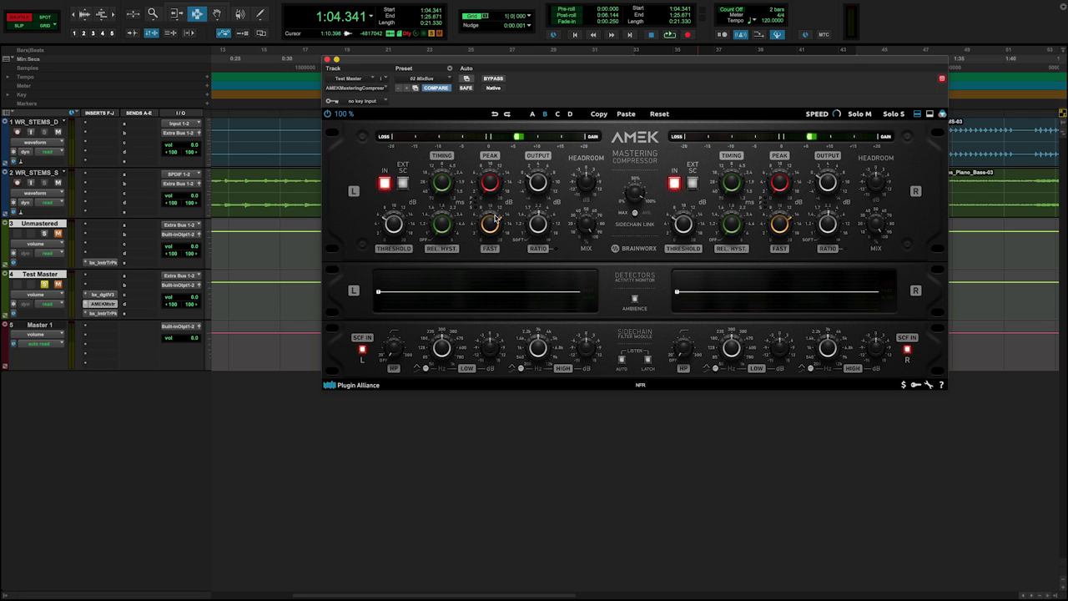
Play the mix and stop it to audition the AMEK compressor on Test Master
key("space")
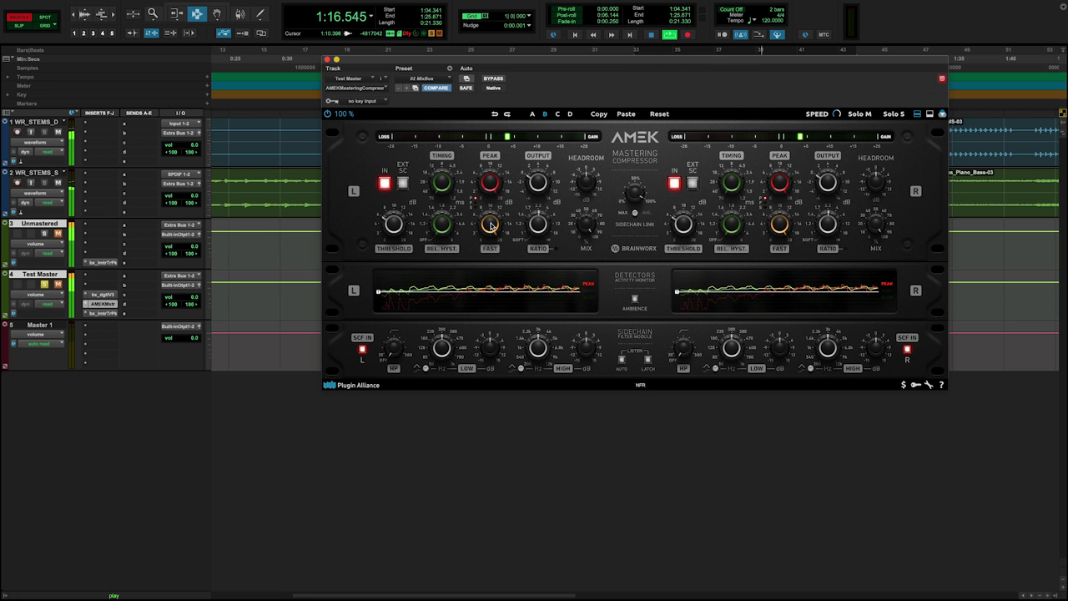
key("space")
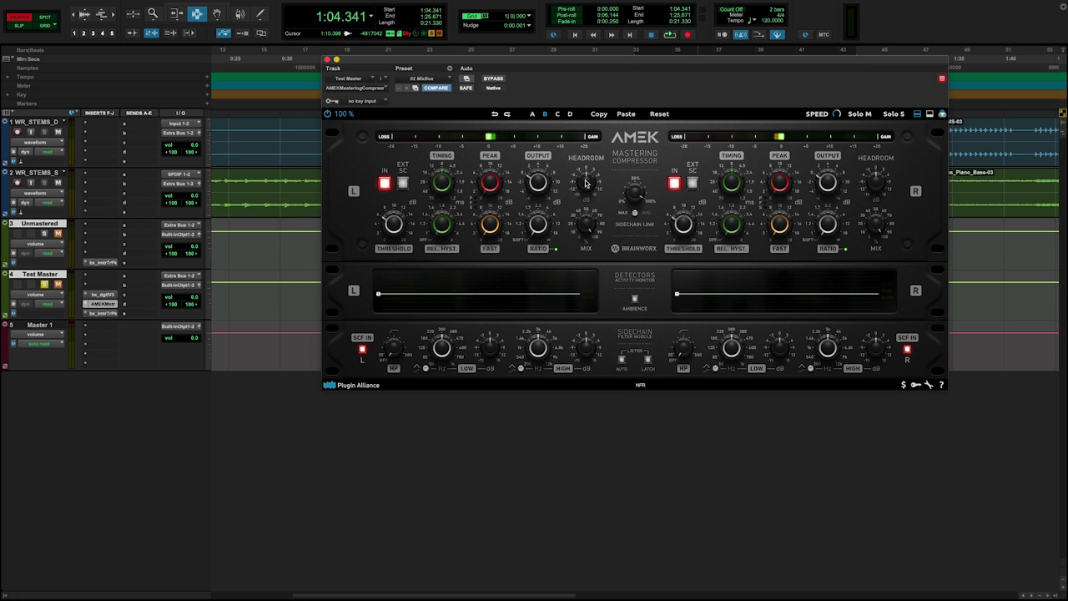
During playback, sweep the AMEK HEADROOM knob to -15.0 dB, then up to +5.8 dB
mouse_move(587, 183)
key("space")
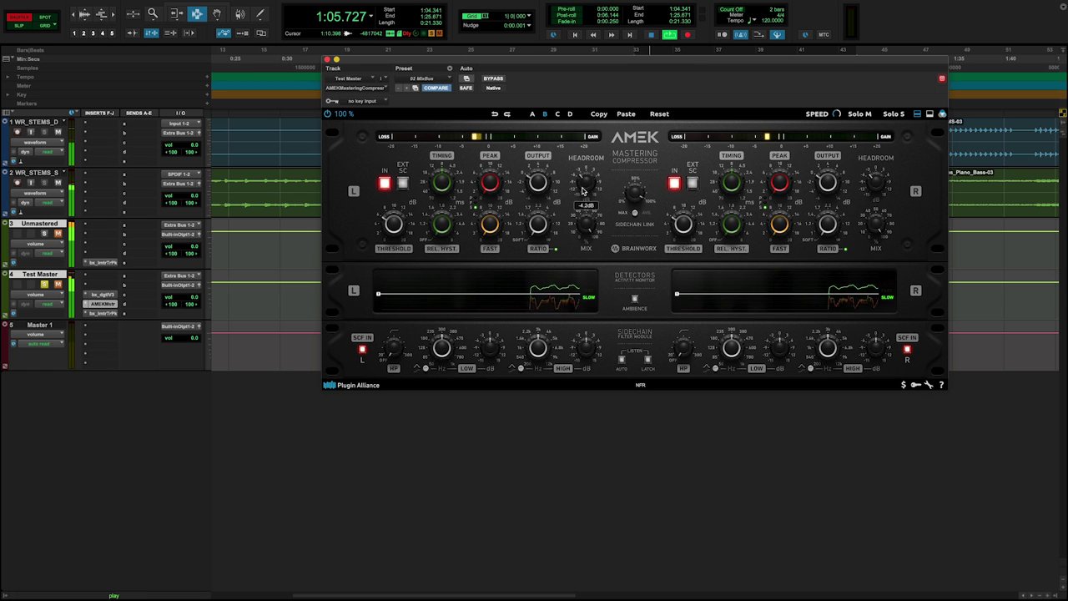
left_click_drag(582, 191, 575, 219)
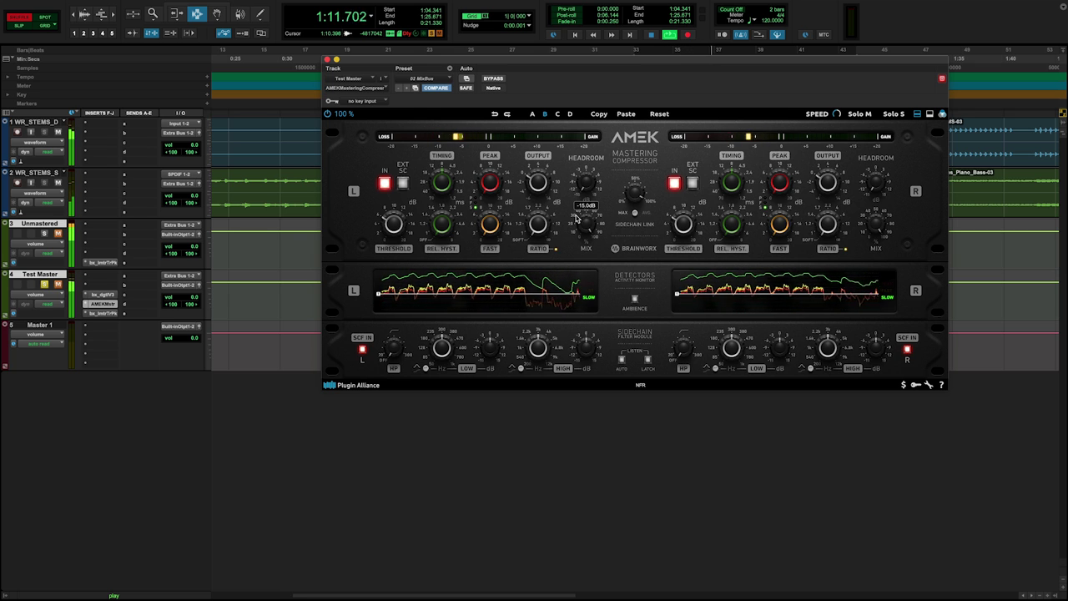
left_click_drag(576, 218, 567, 144)
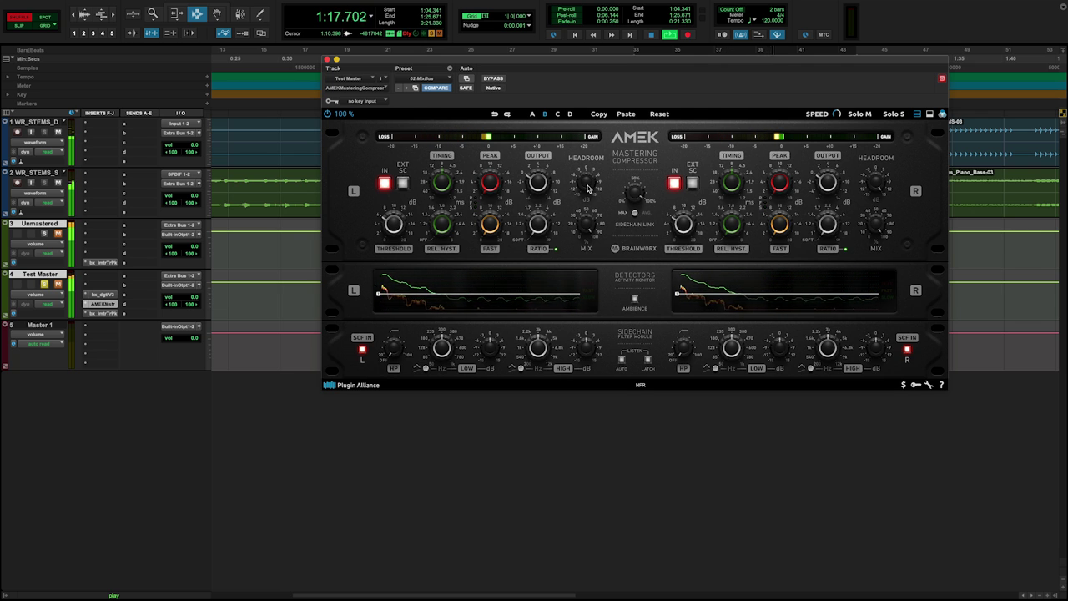
key("space")
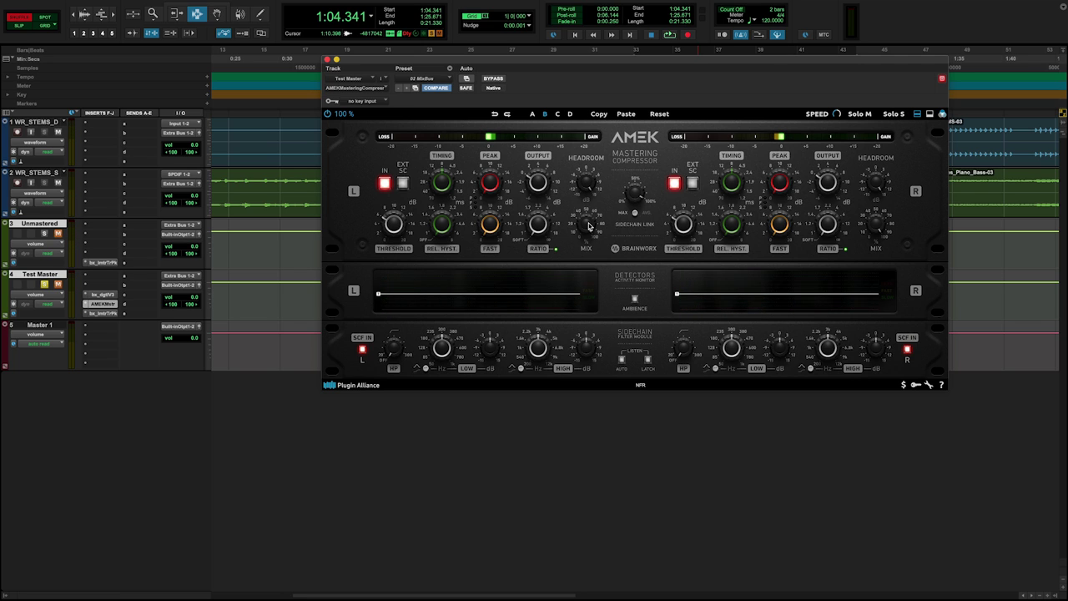
mouse_move(589, 226)
Turn the AMEK MIX knob down to 0% and set Sidechain Link to 54%
left_click_drag(594, 214, 574, 259)
left_click(635, 195)
left_click_drag(638, 197, 621, 232)
Expand the stereo/output section, then toggle MID/SIDE, IN and EXT SC on and back off
left_click(929, 115)
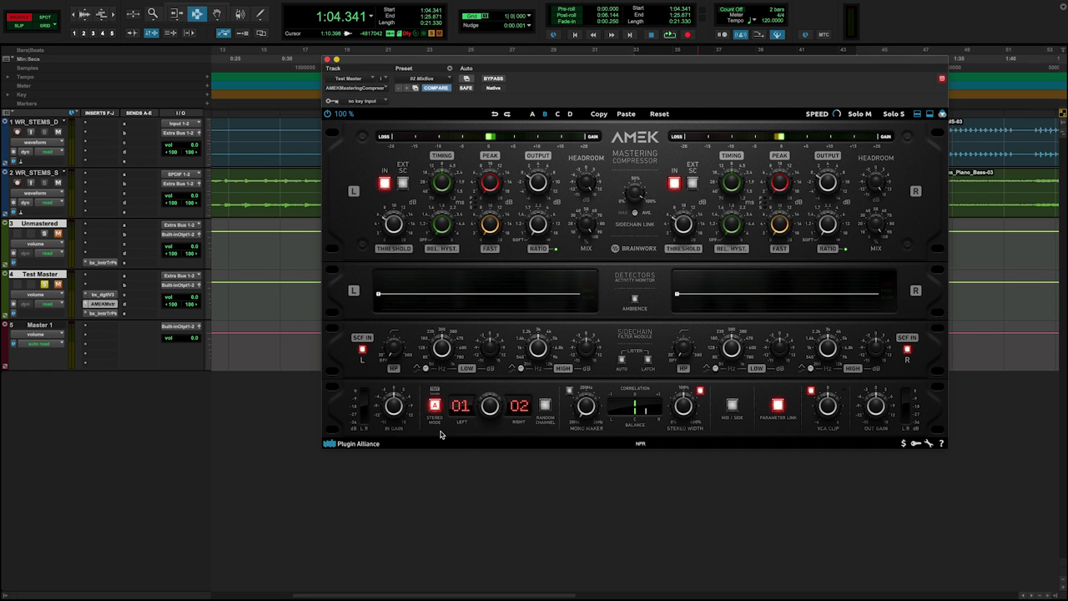
left_click(731, 404)
left_click(731, 405)
left_click(383, 184)
left_click(383, 183)
left_click(401, 184)
left_click(402, 185)
Raise the linked REL. HYST. knob on both channels and start playback to audition it
left_click_drag(444, 225, 451, 201)
key("space")
Turn on LISTEN AUTO in the AMEK sidechain filter module
left_click(622, 360)
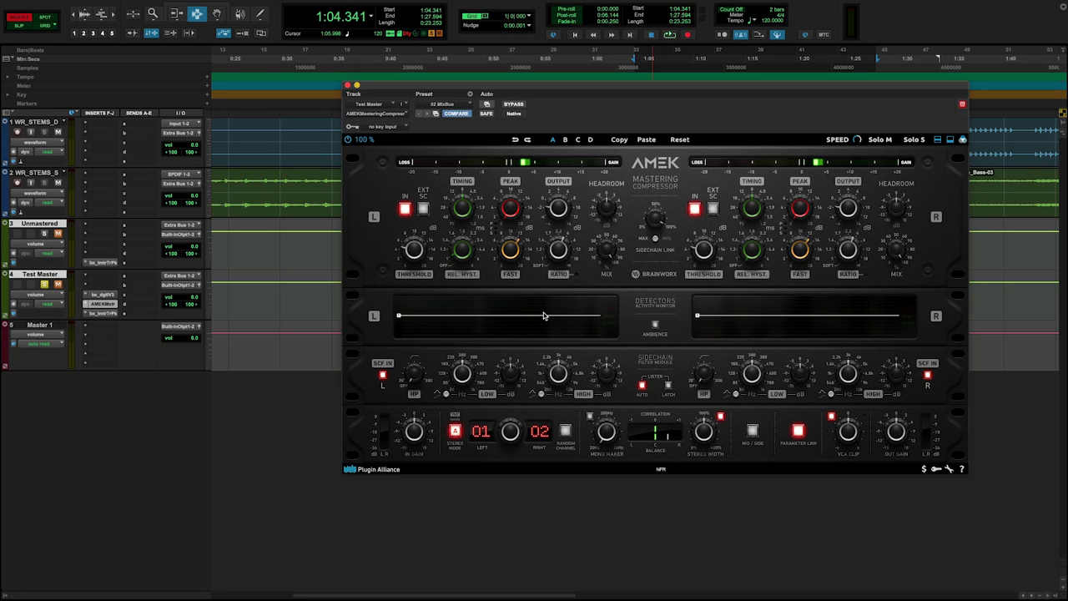
Solo the Unmastered track, then switch the solo back to Test Master
left_click(45, 234)
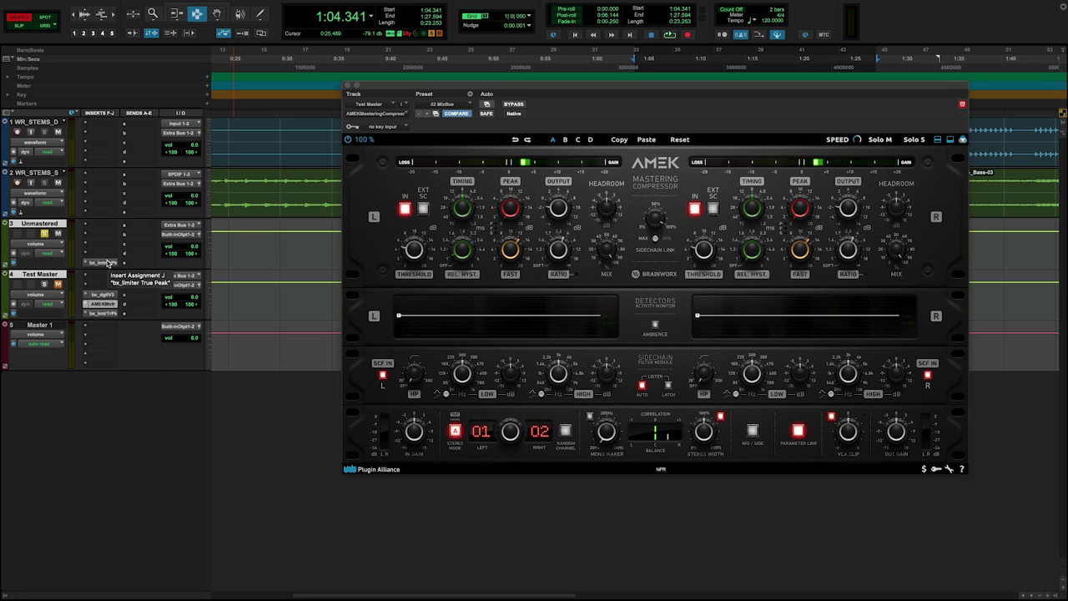
left_click(43, 287)
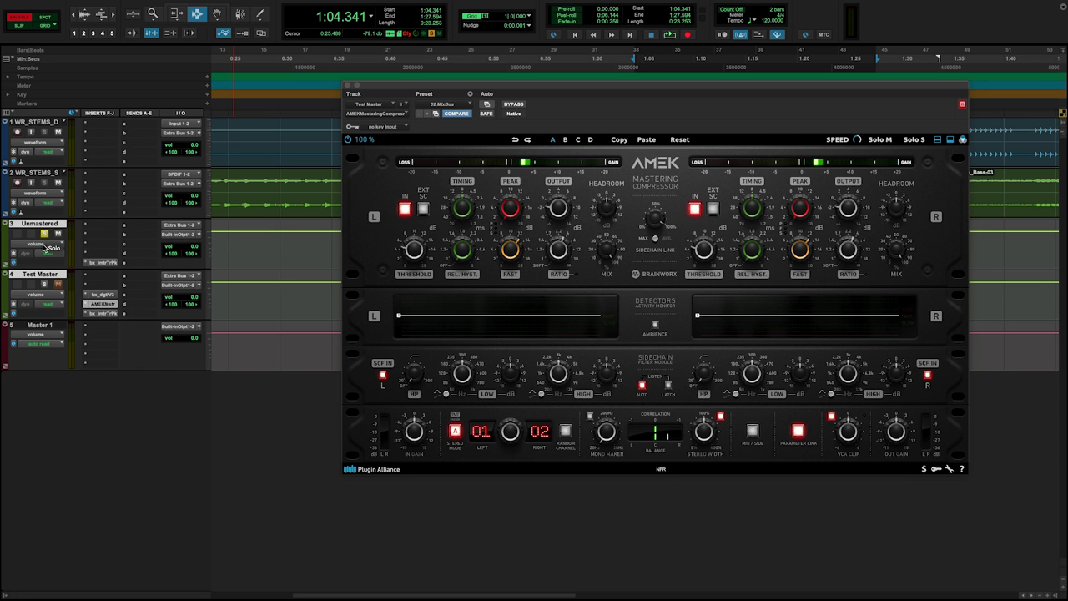
left_click(44, 283)
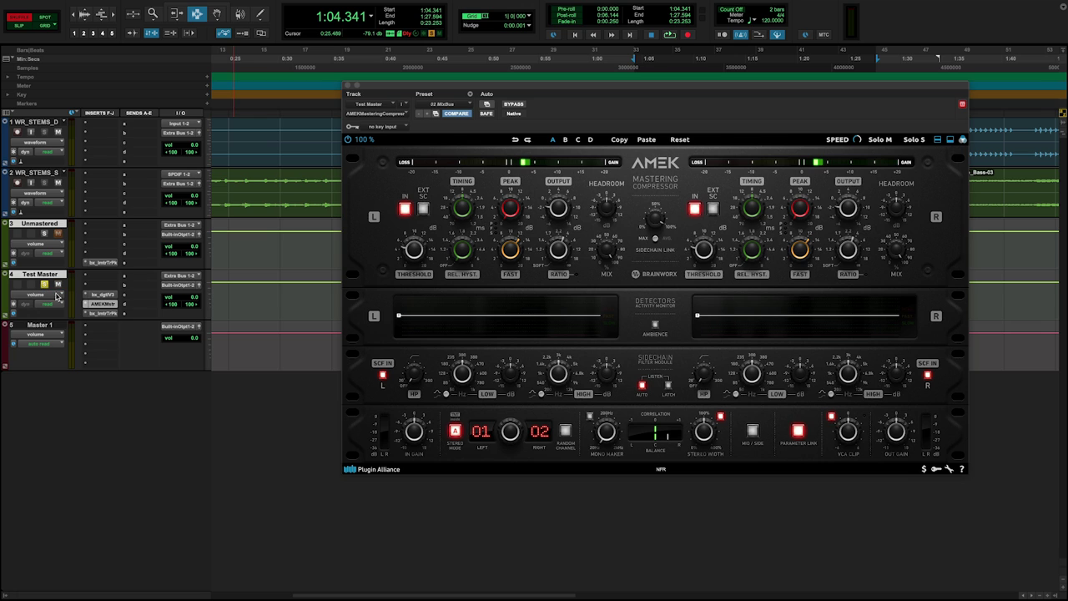
Bypass the AMEK compressor, play to compare levels, then take it out of bypass
left_click(516, 105)
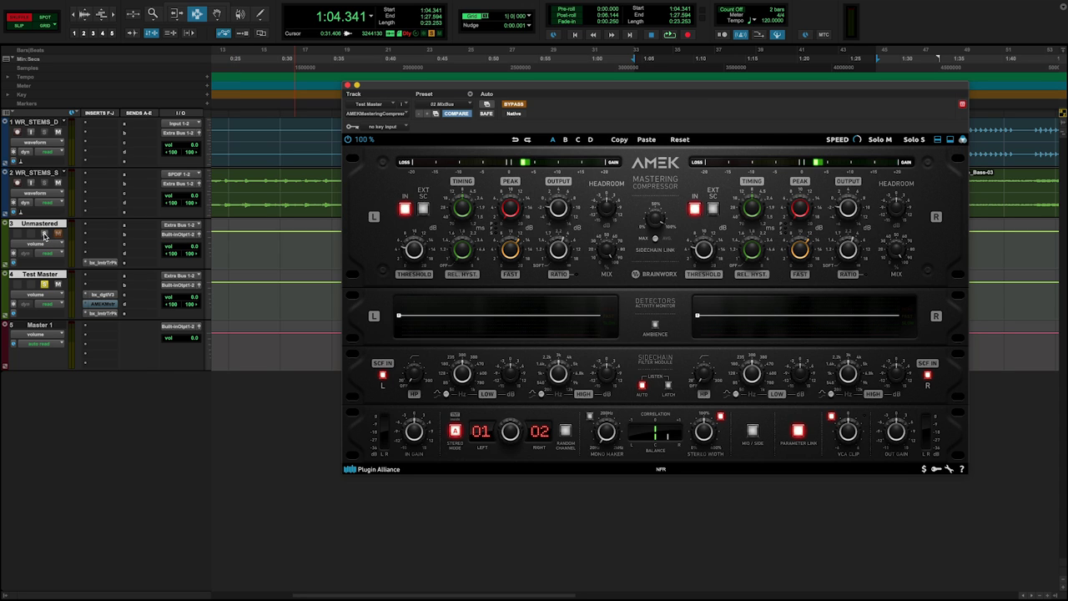
key("space")
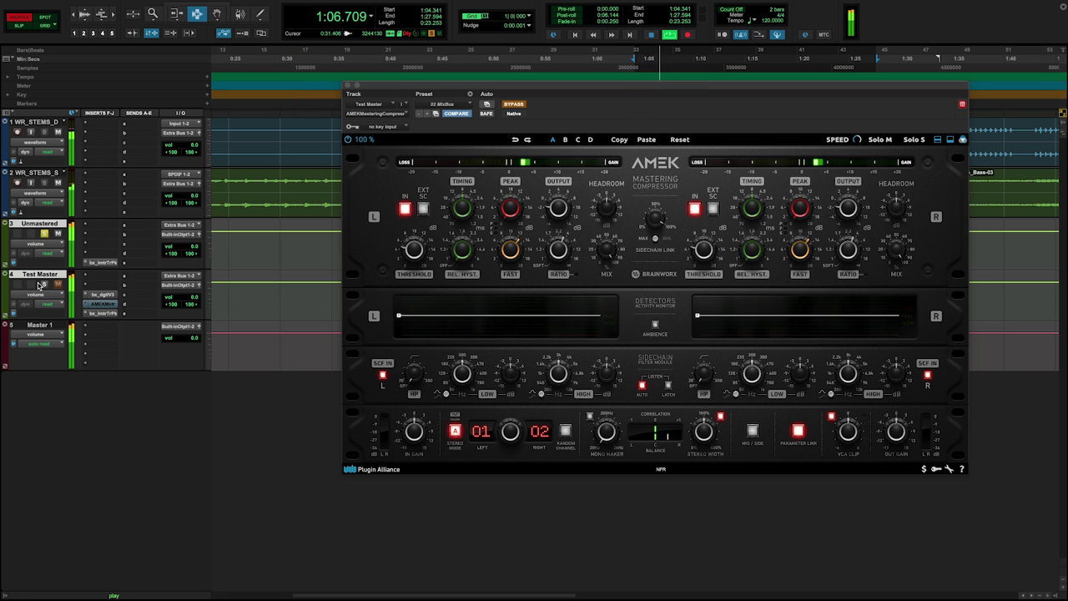
left_click(44, 285)
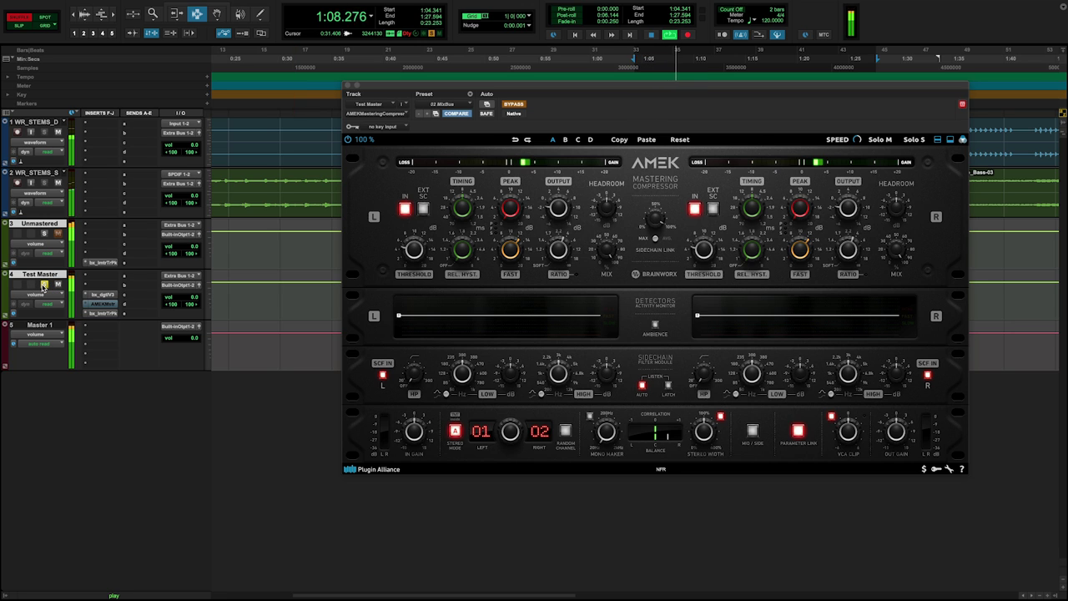
left_click(510, 105)
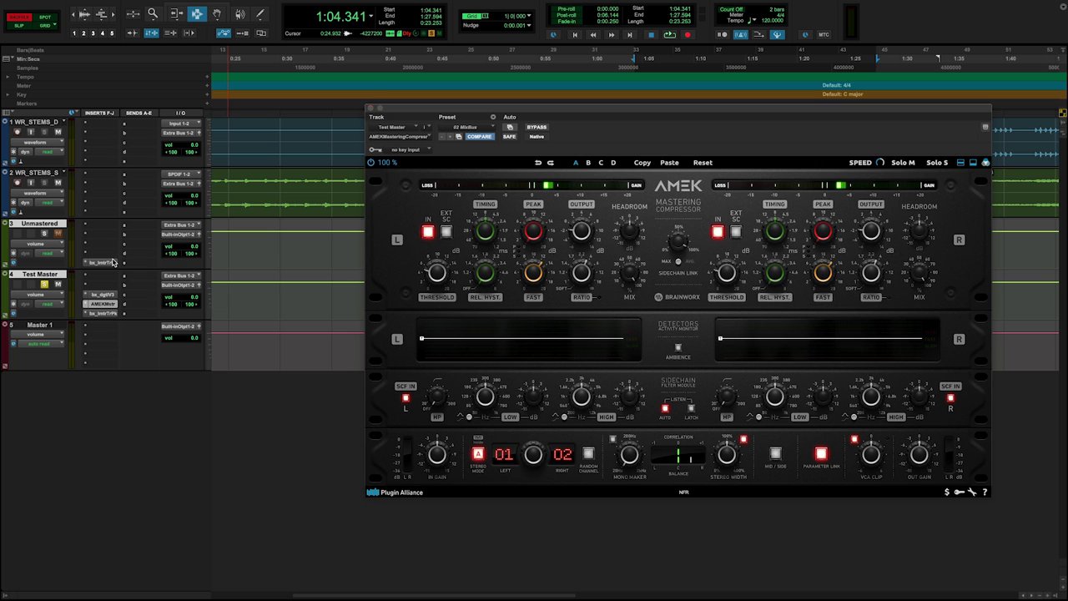
Open the Unmastered bx_limiter True Peak window, move it left, and place Test Master's beside it
left_click(114, 262)
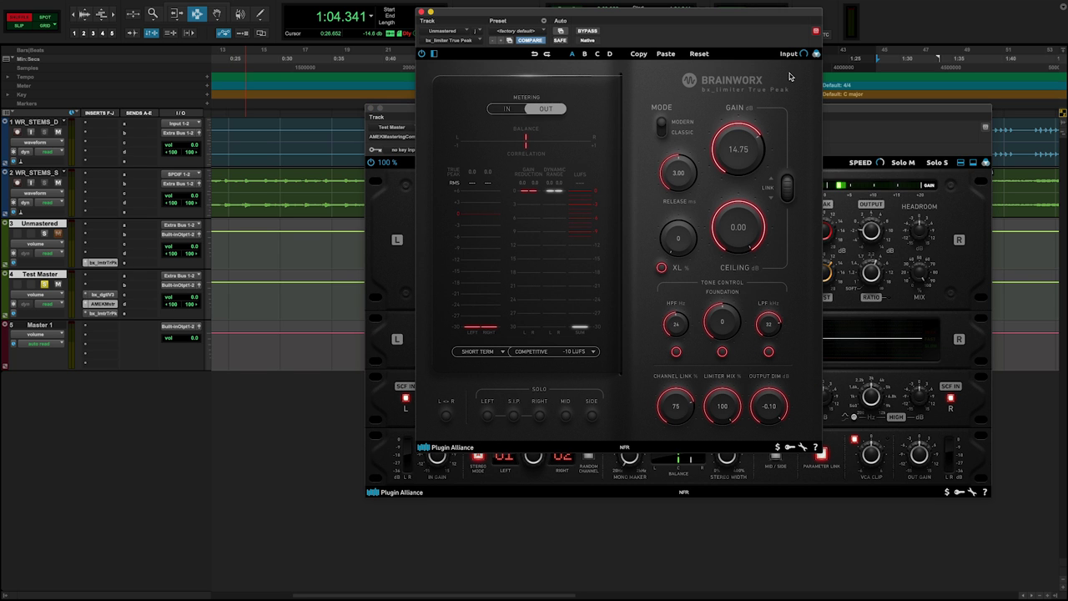
left_click_drag(748, 16, 472, 20)
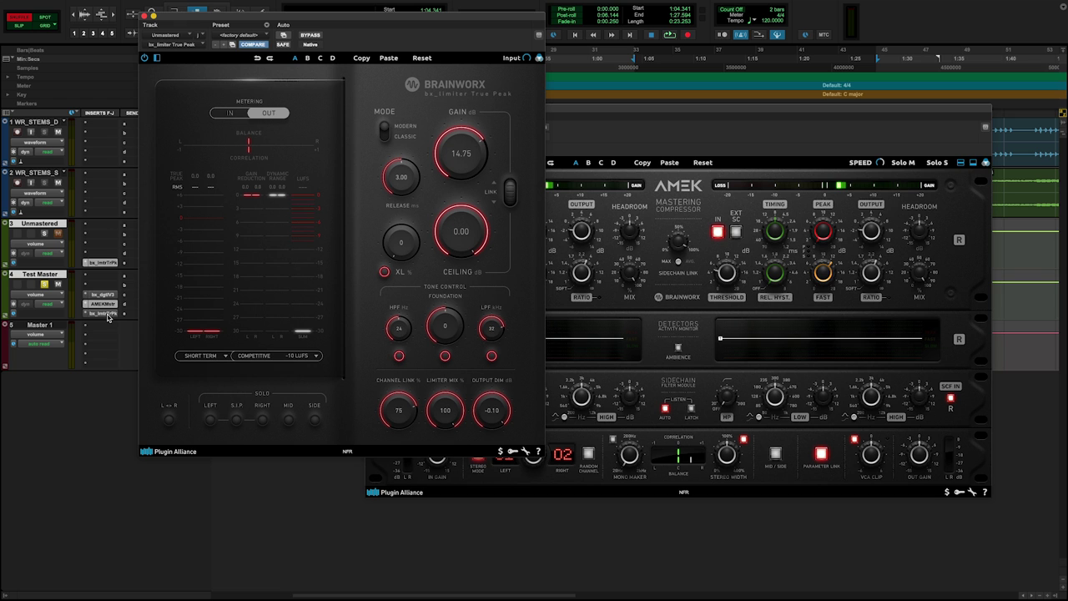
left_click(103, 314)
left_click_drag(640, 15, 590, 26)
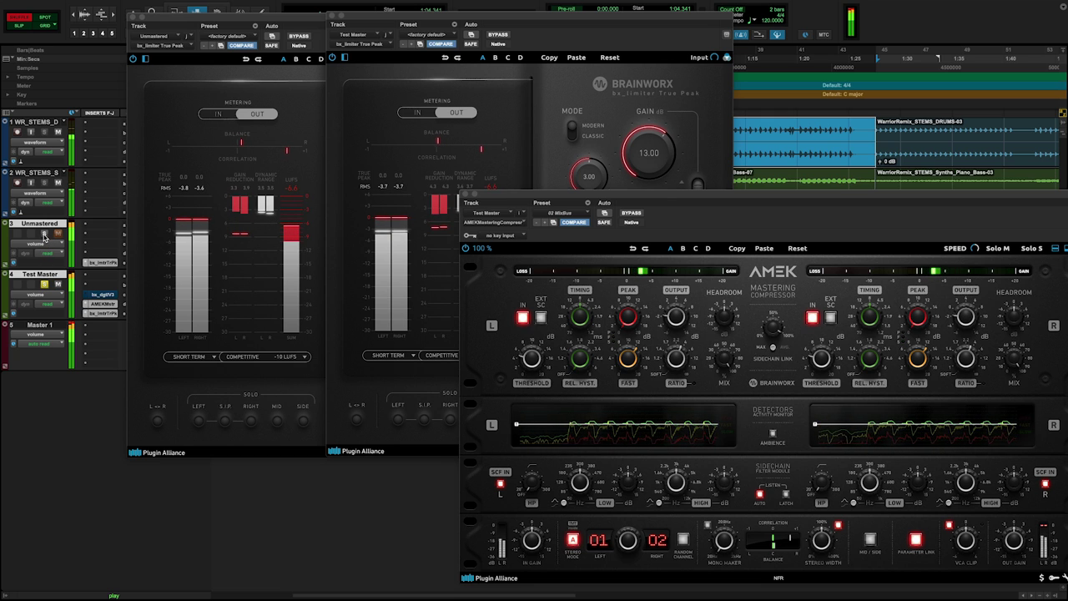
Solo Unmastered, then Test Master, then Unmastered again while watching the True Peak meters
left_click(44, 234)
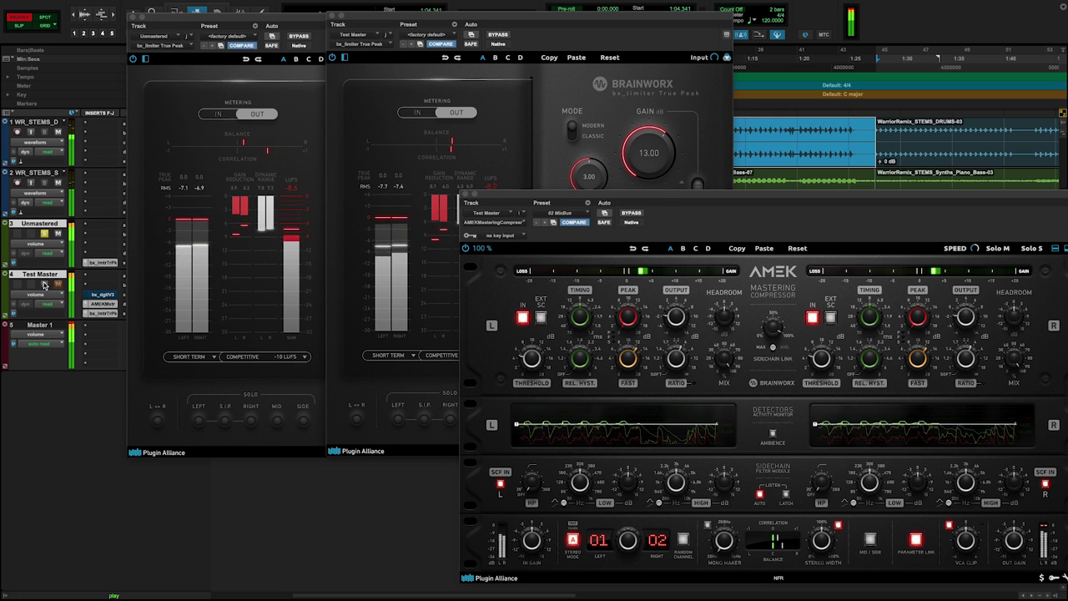
left_click(44, 284)
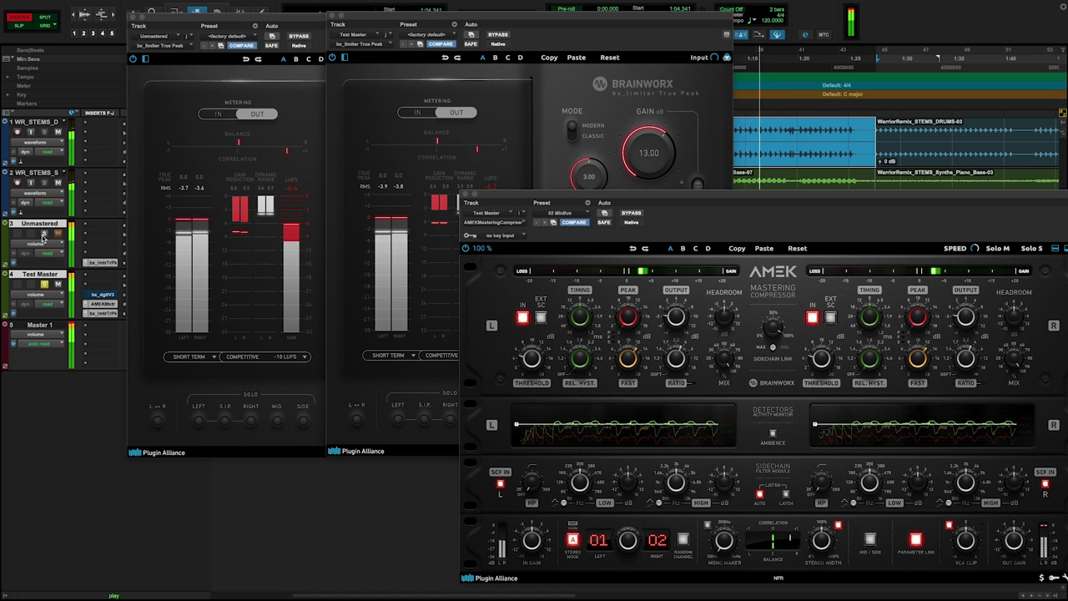
left_click(43, 235)
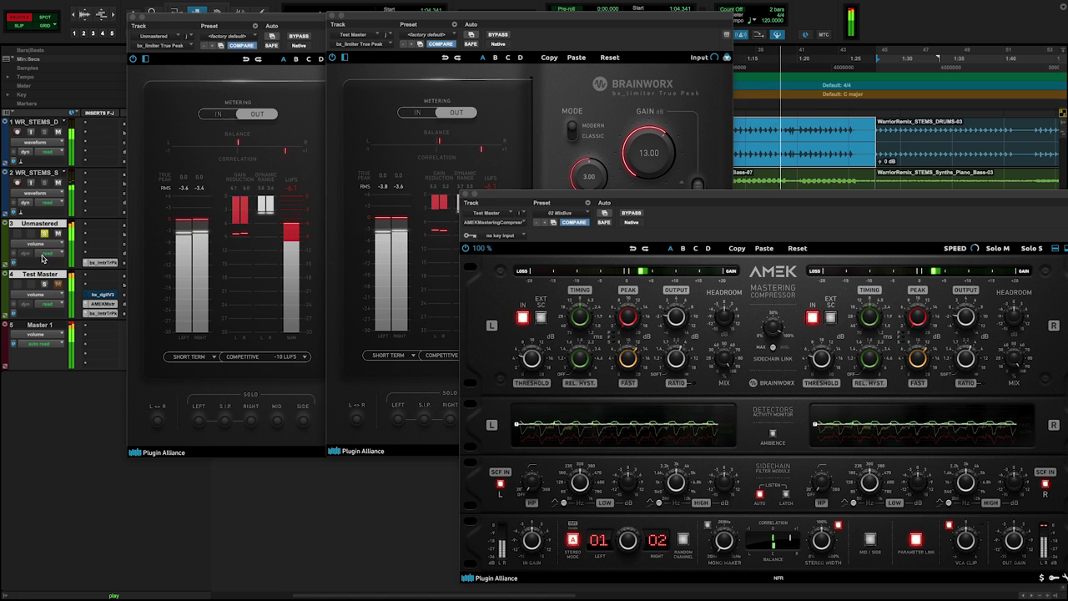